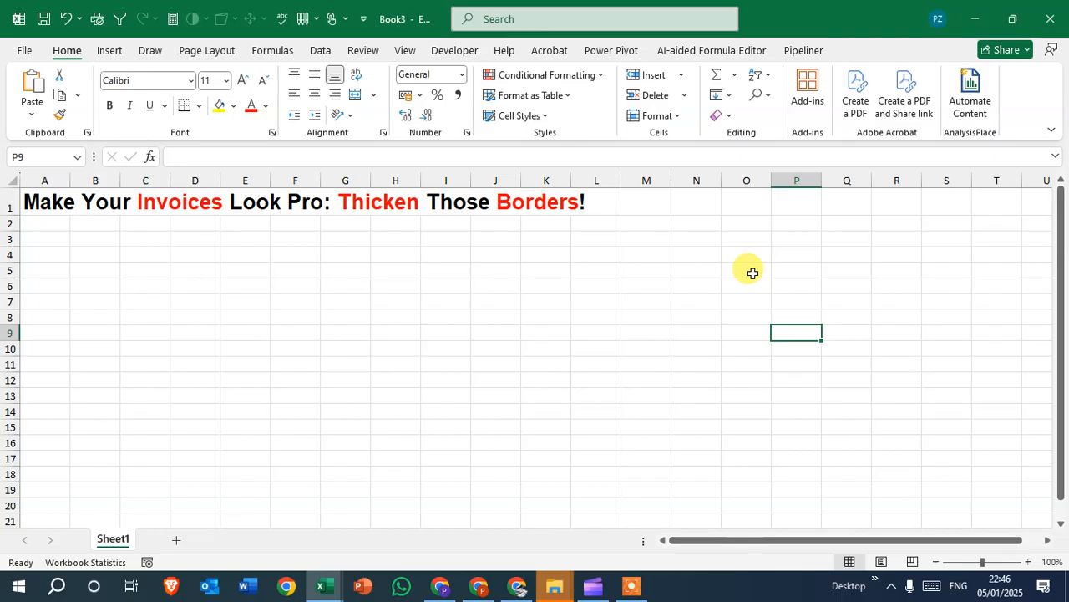
Step: Search the online templates for "Invoice"
left_click(27, 50)
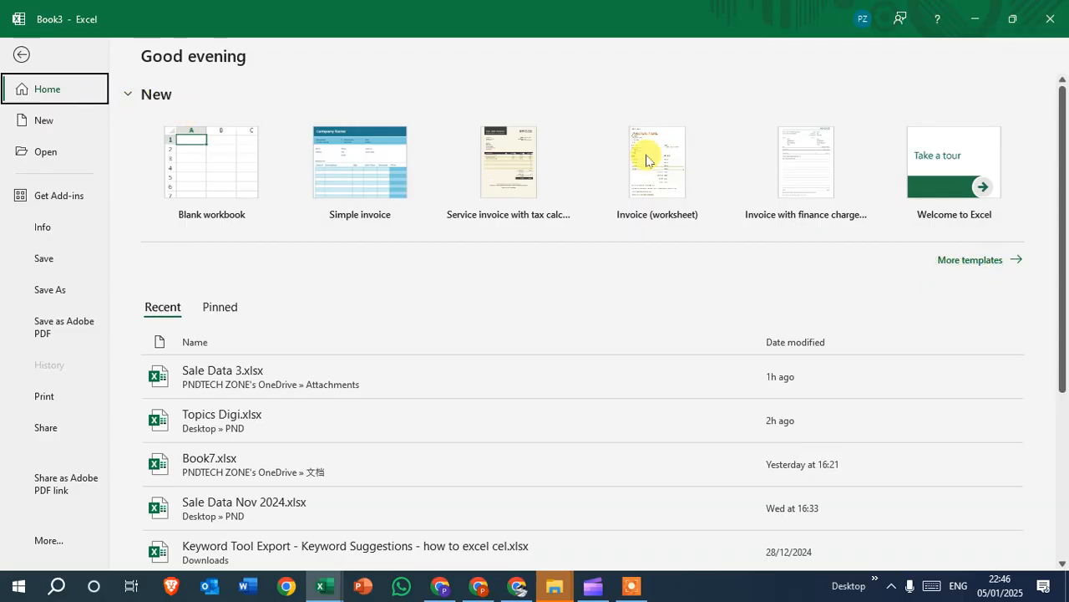
left_click(967, 259)
left_click_drag(1063, 126, 1062, 192)
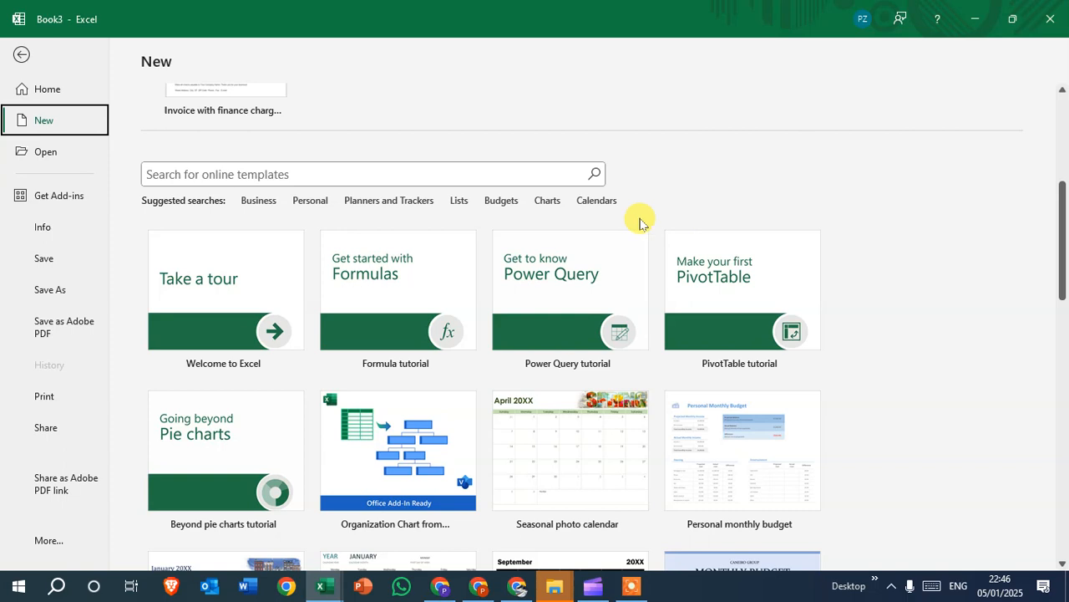
left_click(291, 173)
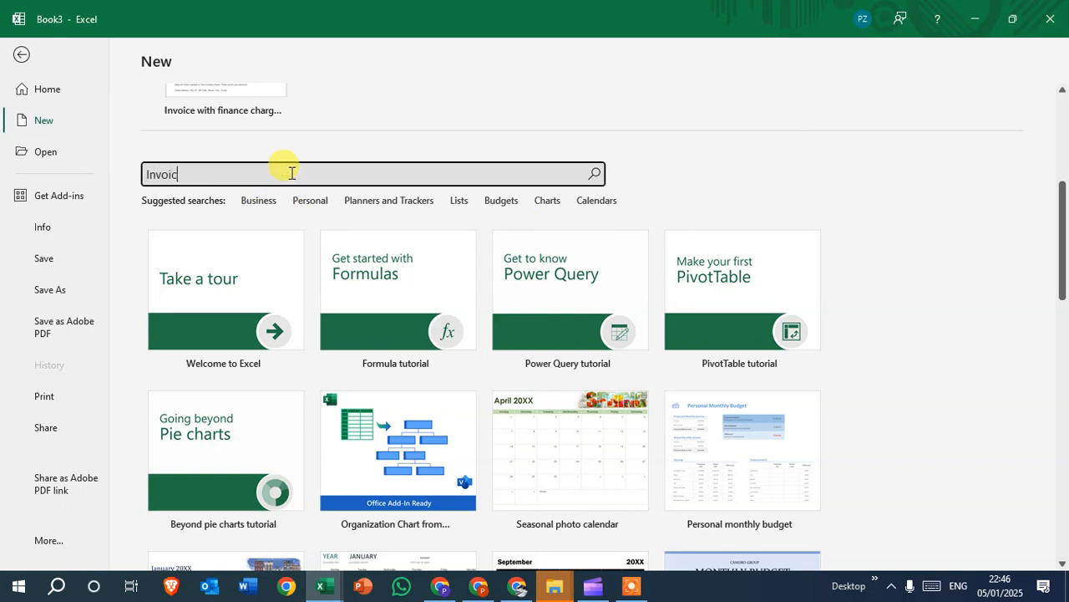
type("Invoice")
key("Return")
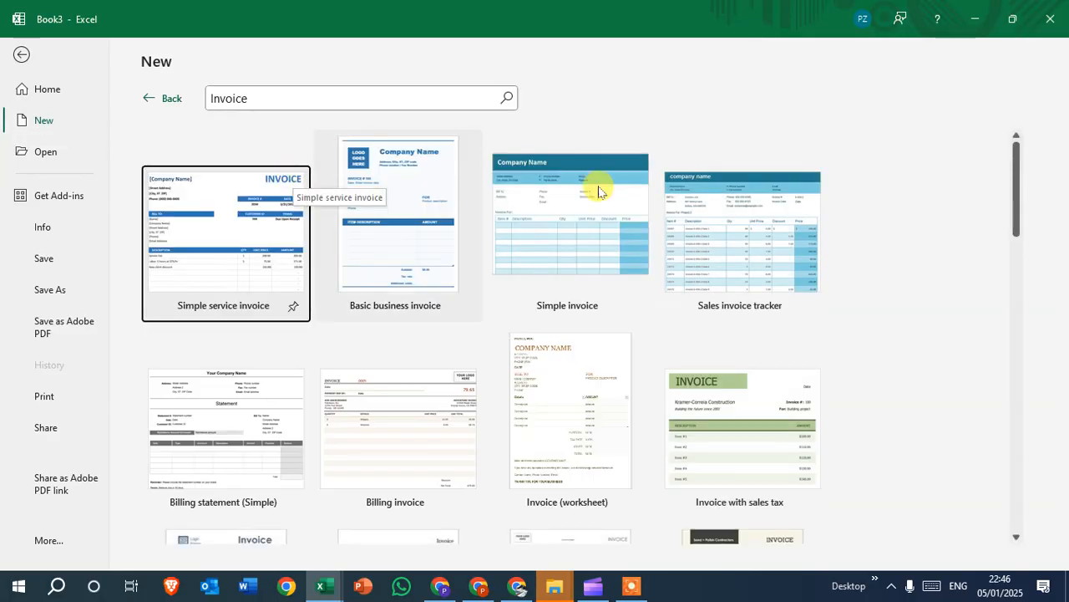
Step: Create a new workbook from the Simple invoice template
left_click_drag(1024, 171, 1059, 79)
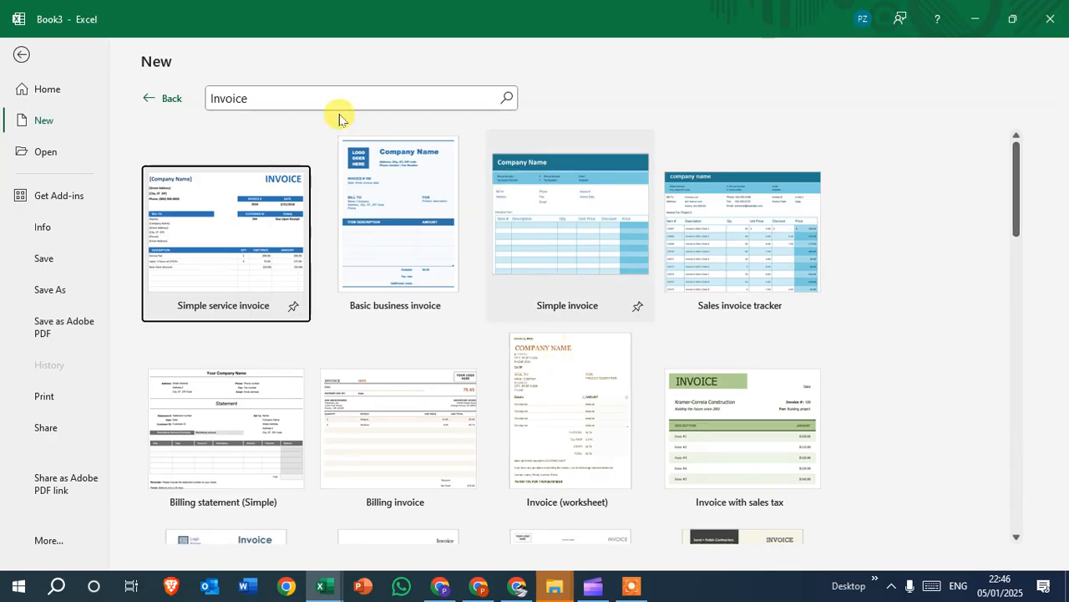
left_click(509, 251)
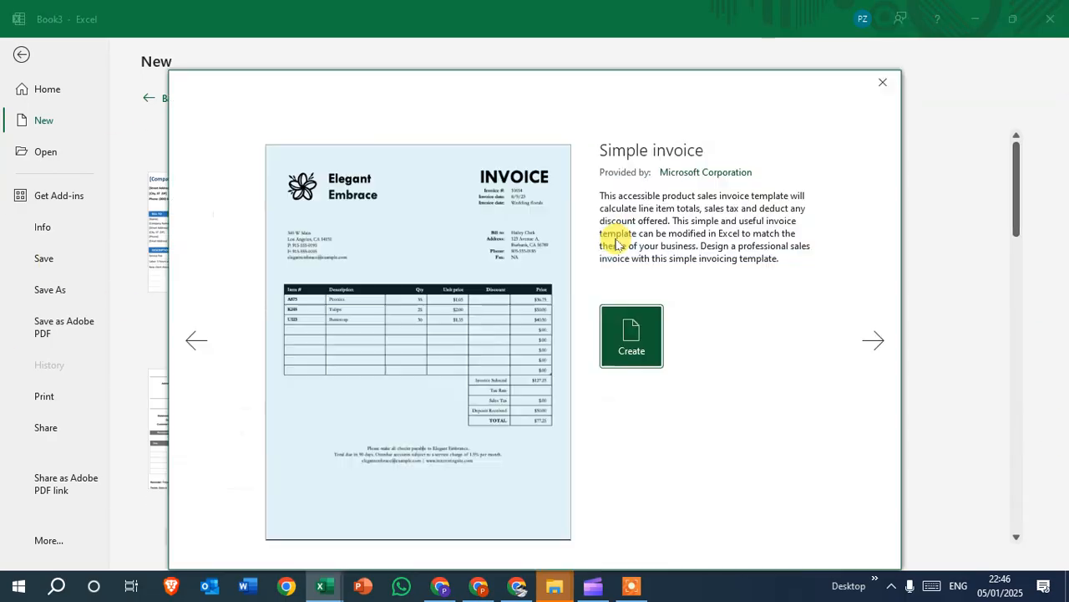
left_click(626, 351)
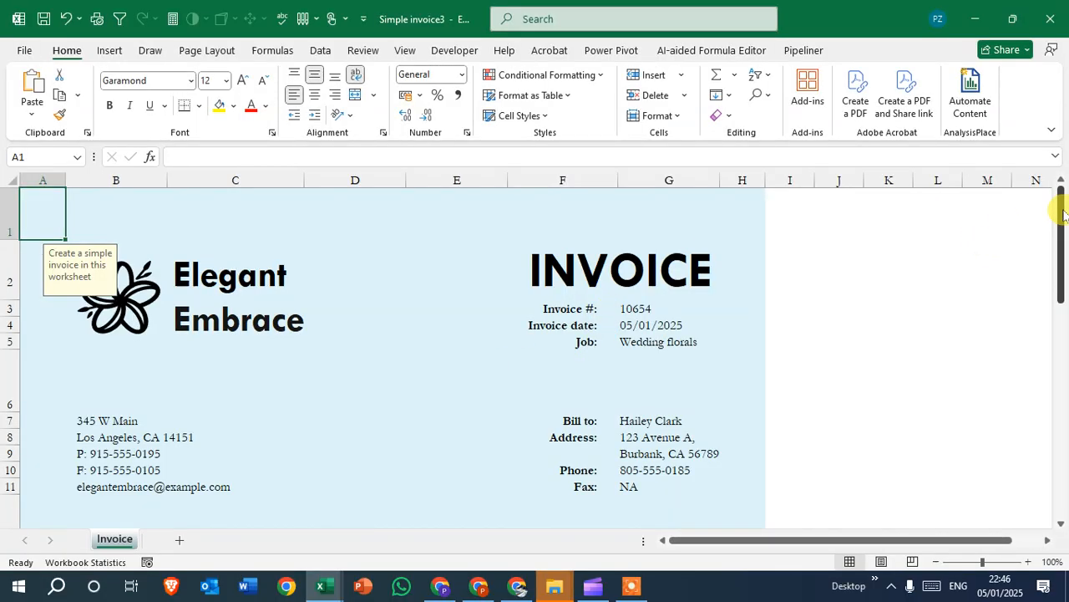
Step: Examine the invoice's item table borders in the sheet and in the print preview, then return to the sheet
left_click_drag(1061, 211, 1053, 310)
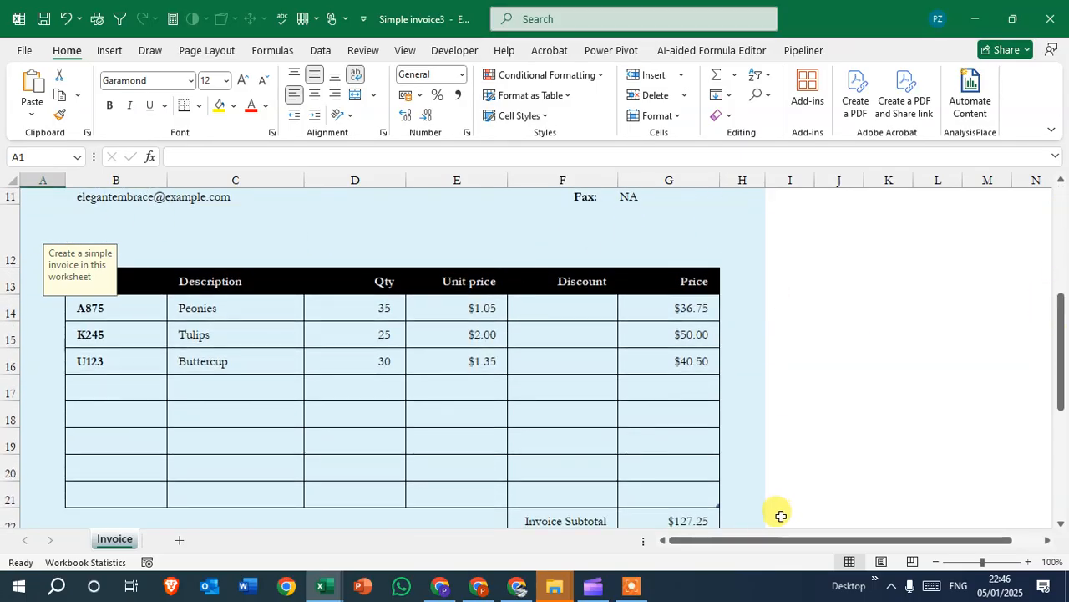
left_click_drag(1063, 372, 1061, 415)
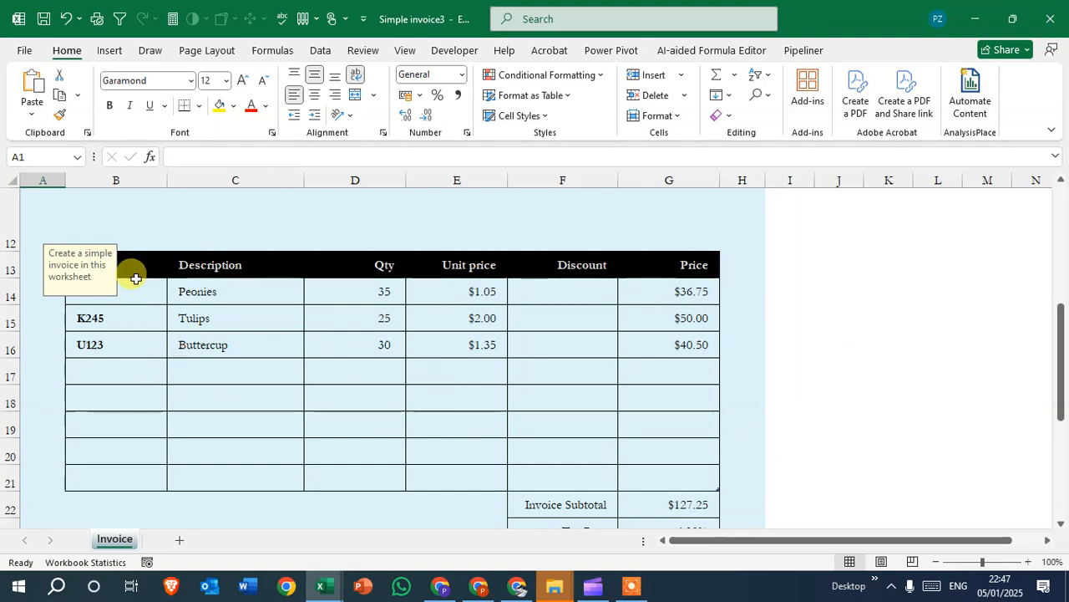
left_click(697, 389)
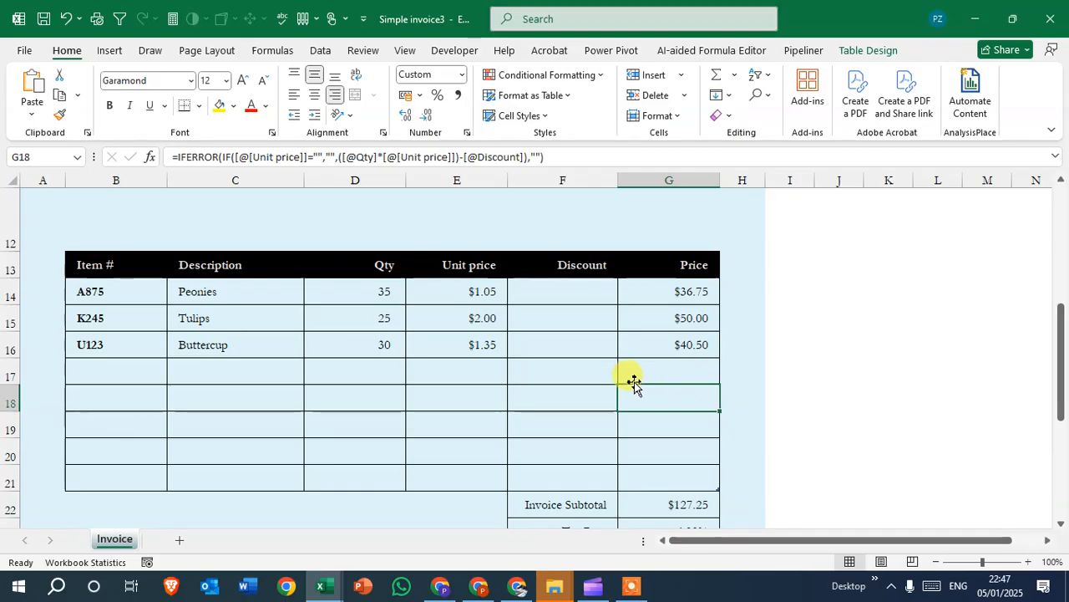
key("ctrl+p")
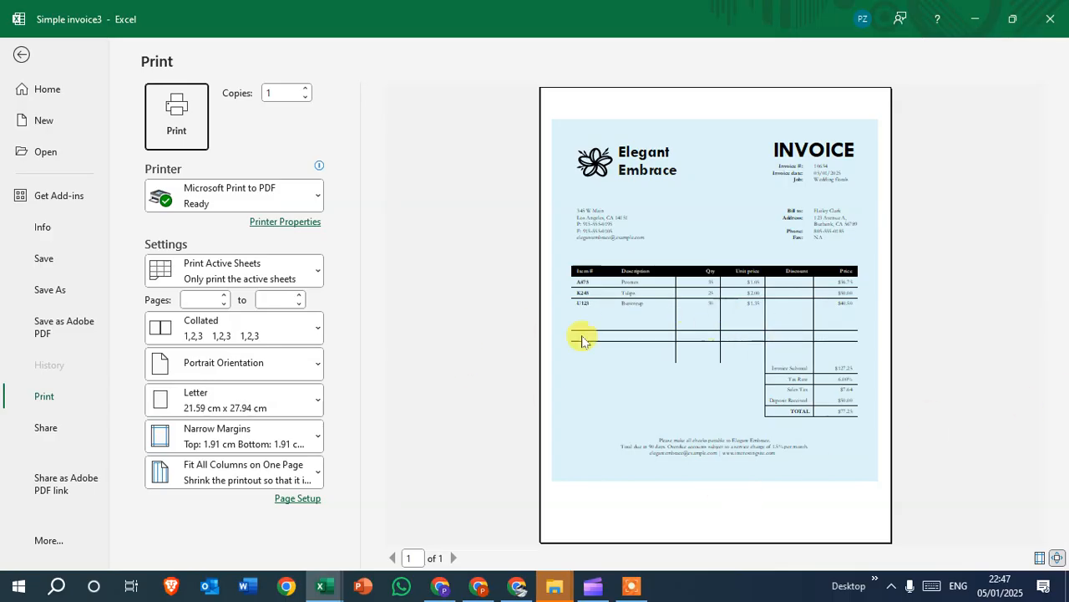
left_click(23, 55)
Step: Apply the thick solid line style to the outline and inside borders of the item table, B13:G21
left_click_drag(66, 258, 658, 482)
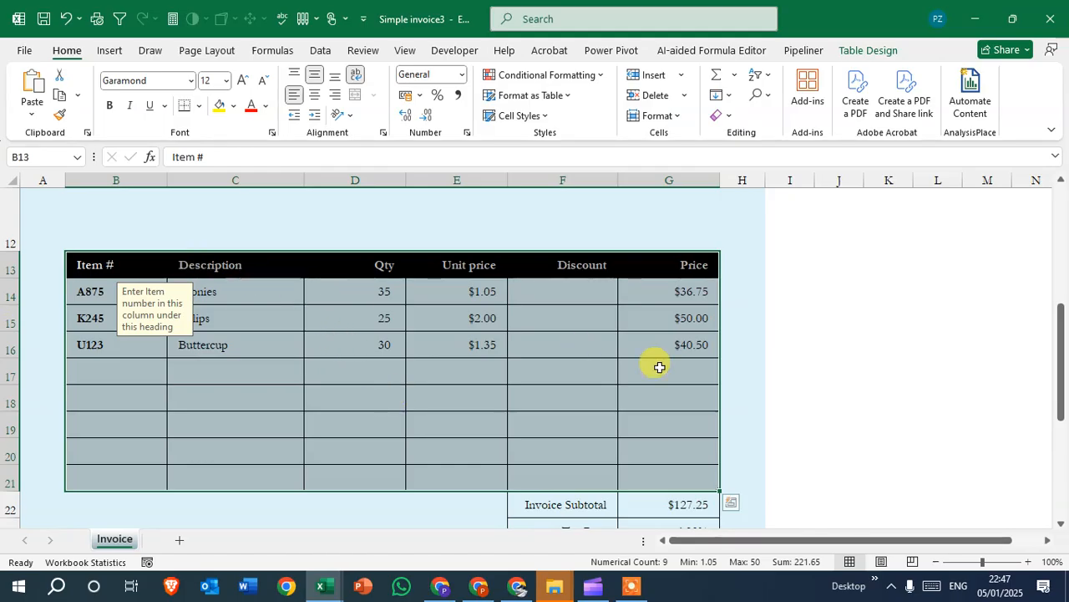
right_click(300, 295)
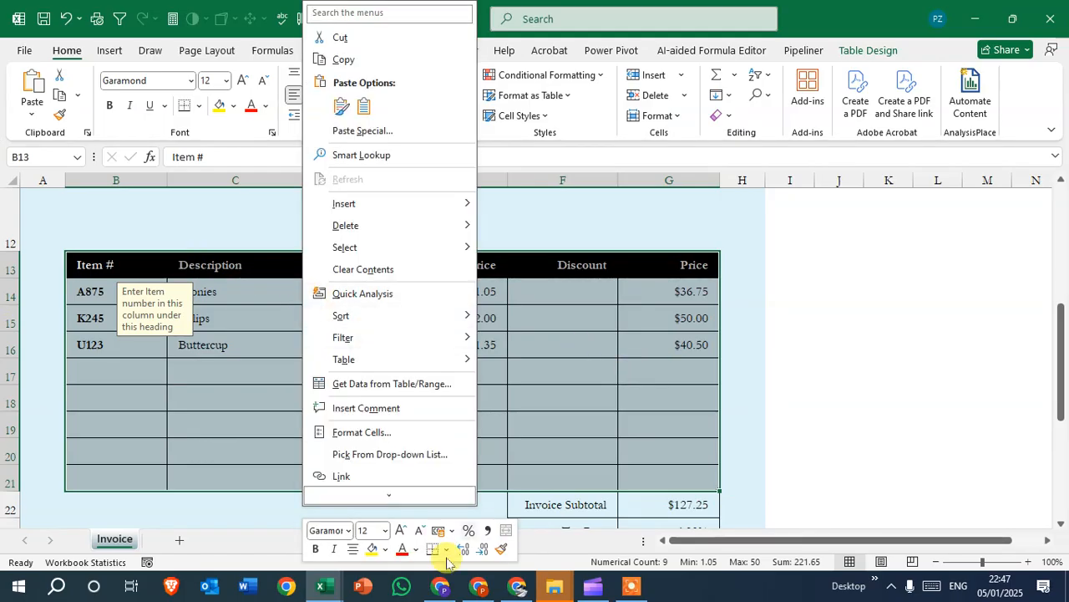
left_click(376, 433)
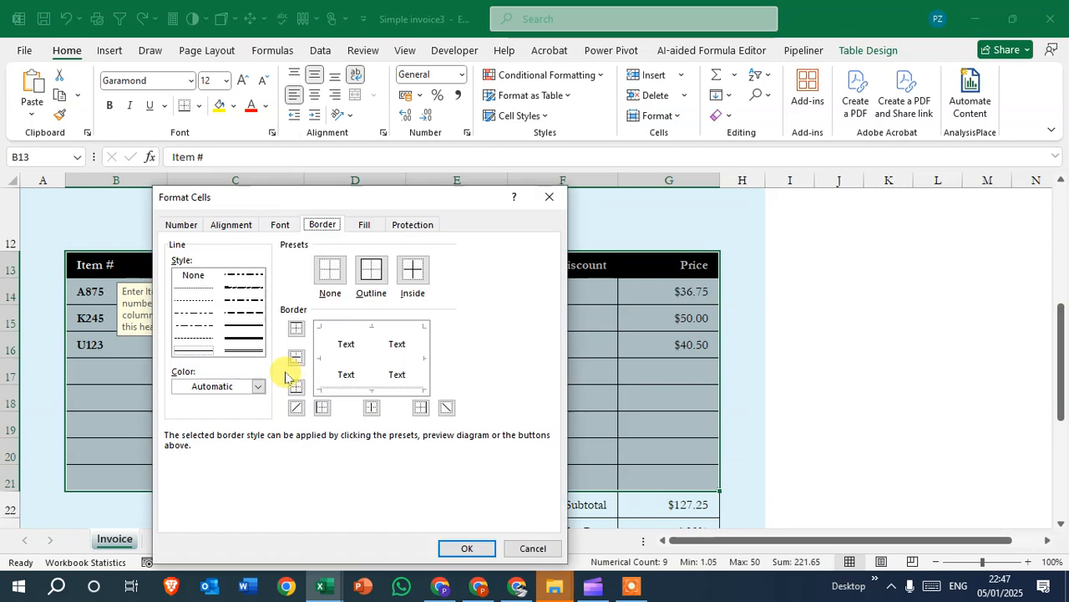
left_click_drag(248, 203, 602, 169)
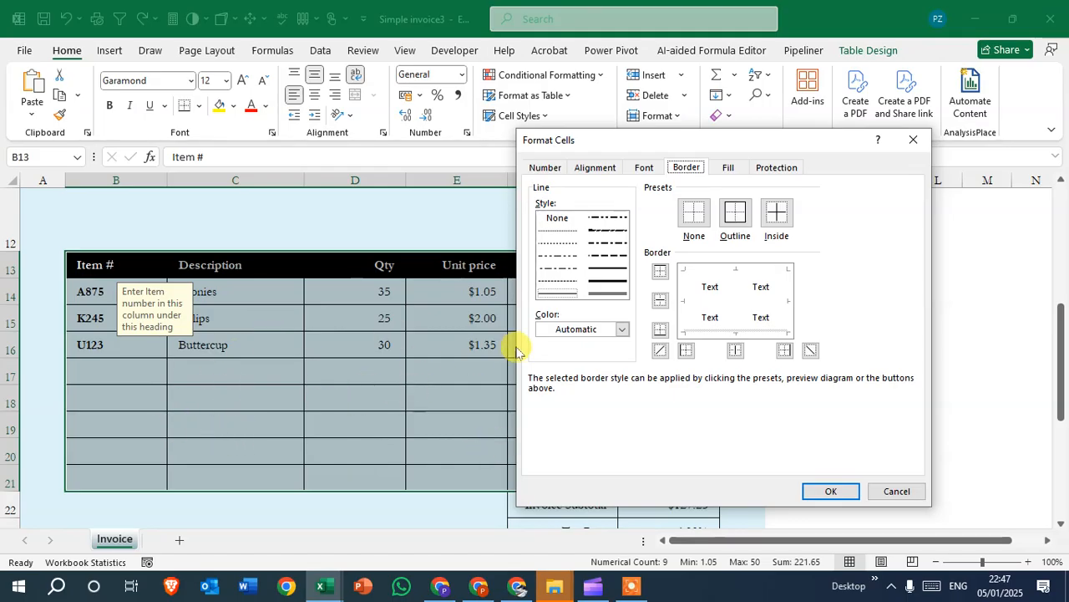
left_click(605, 285)
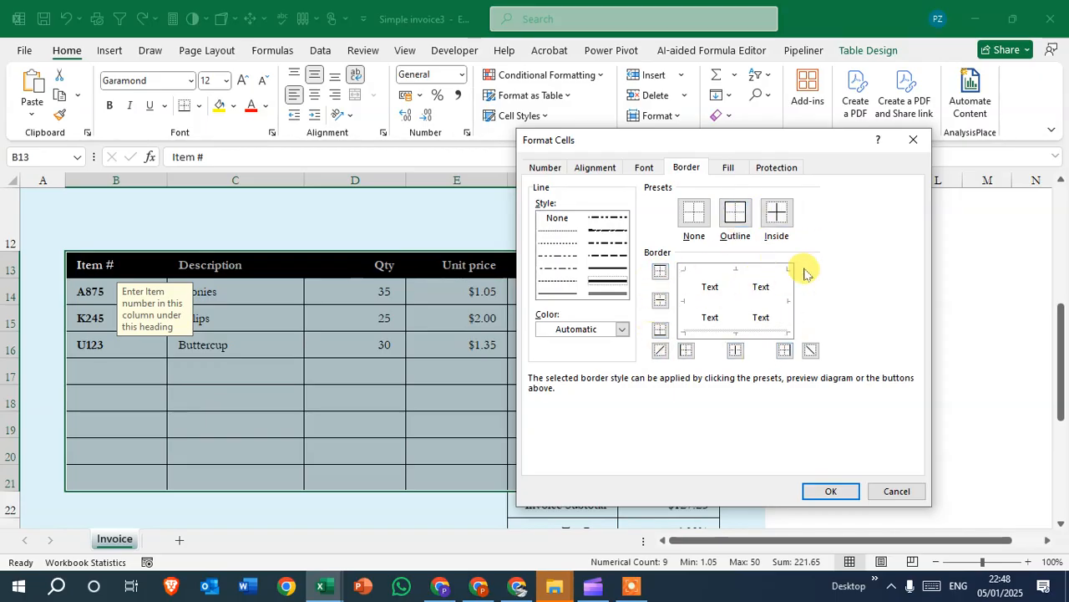
left_click(736, 214)
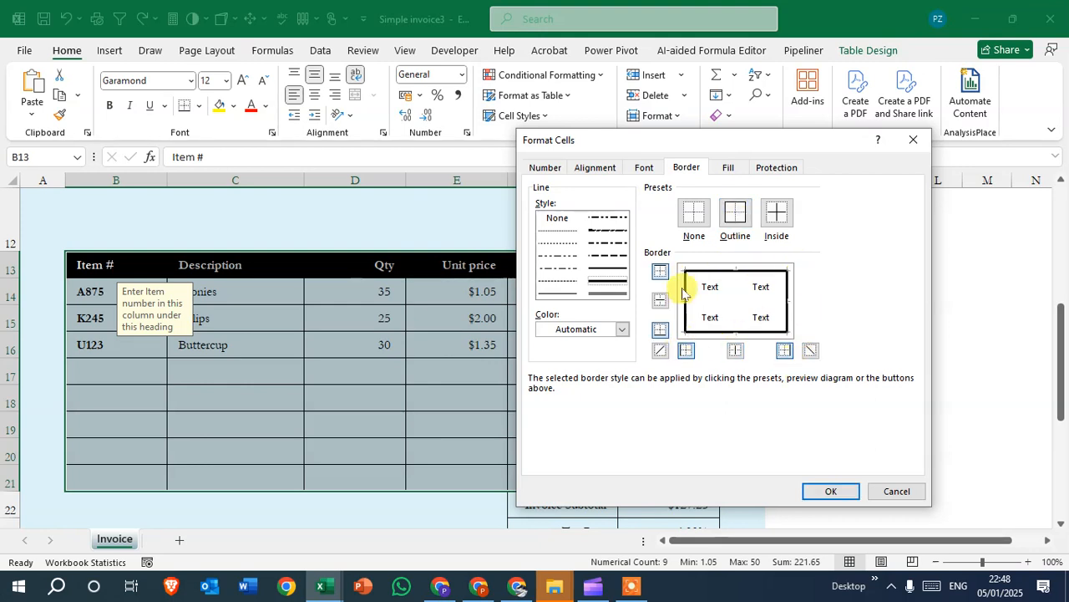
left_click(776, 214)
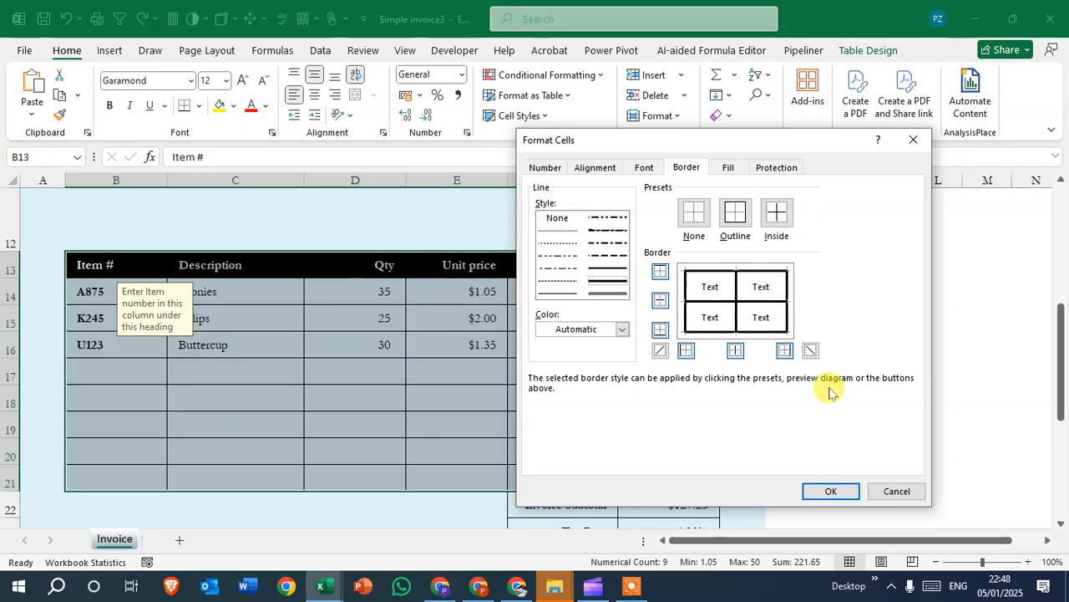
left_click(832, 491)
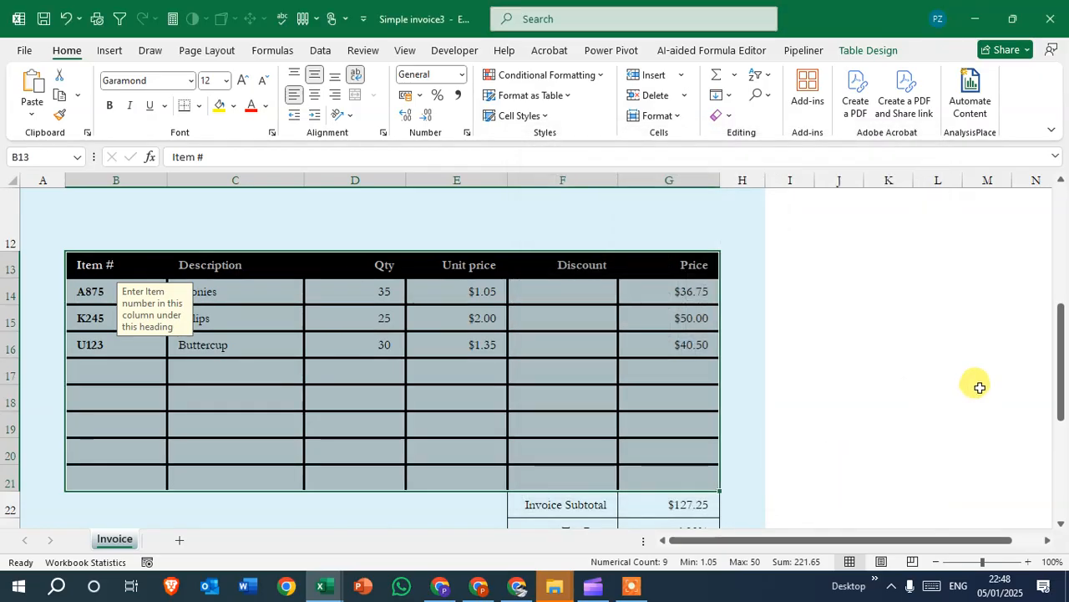
left_click(976, 382)
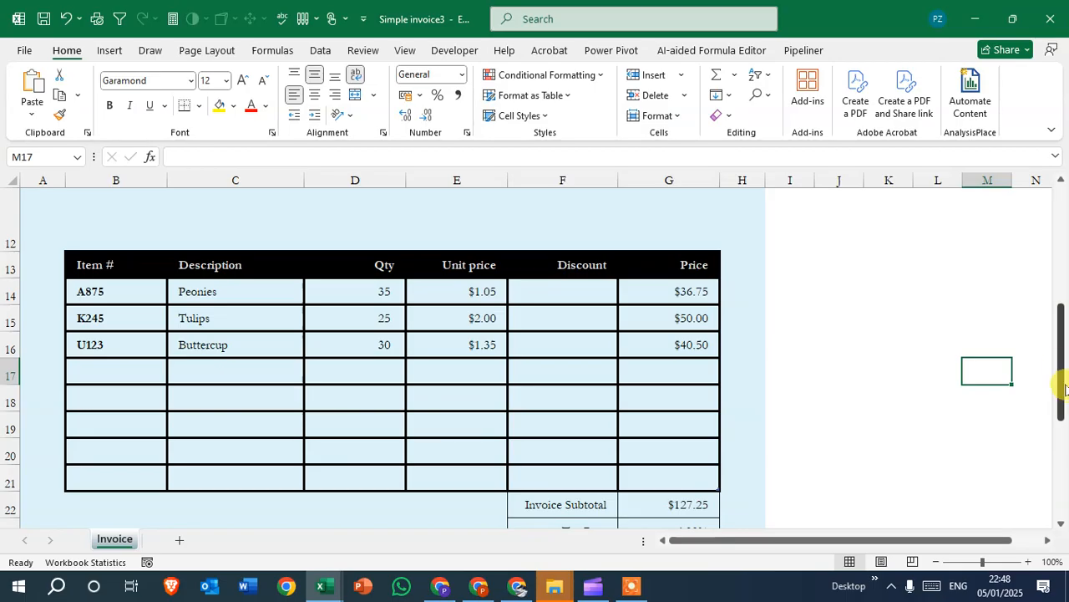
Step: Apply the thick solid line style to the outline and inside borders of the totals block, F22:G26
scroll(1059, 365, "down", 1)
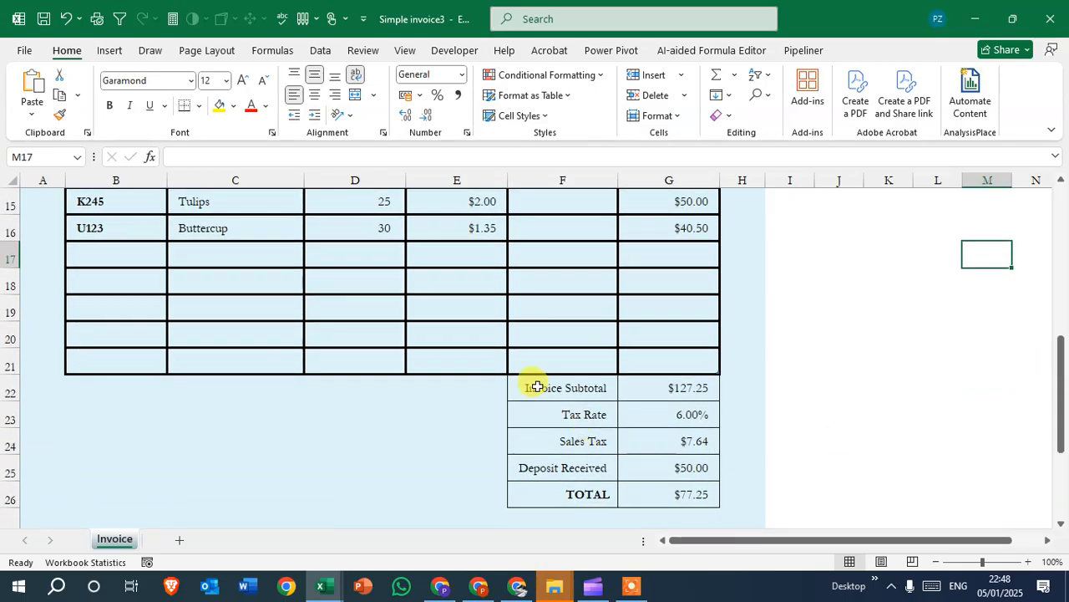
left_click_drag(538, 384, 668, 485)
right_click(641, 399)
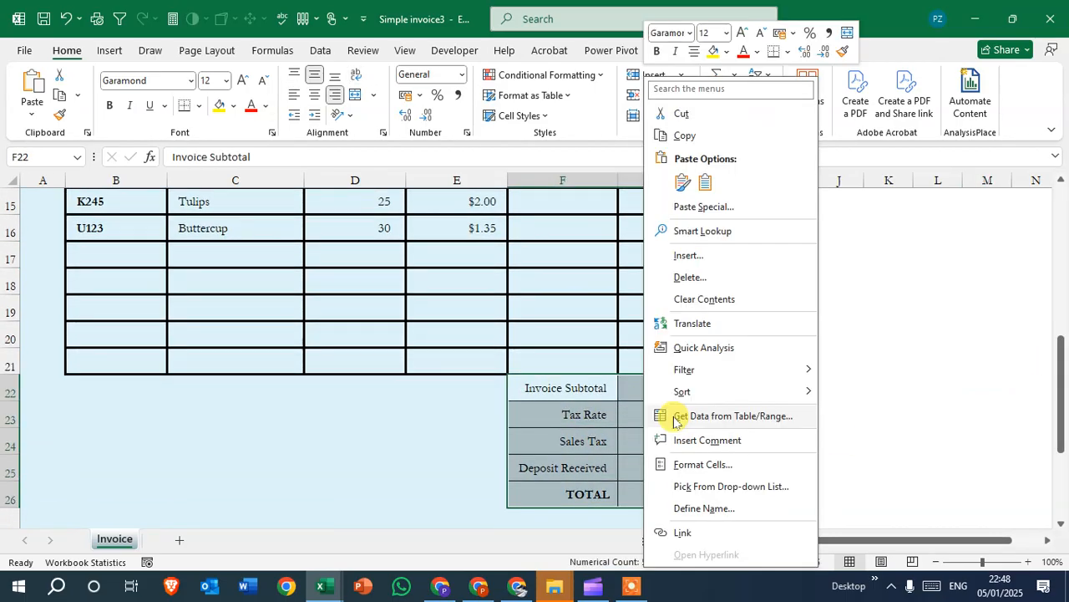
left_click(690, 464)
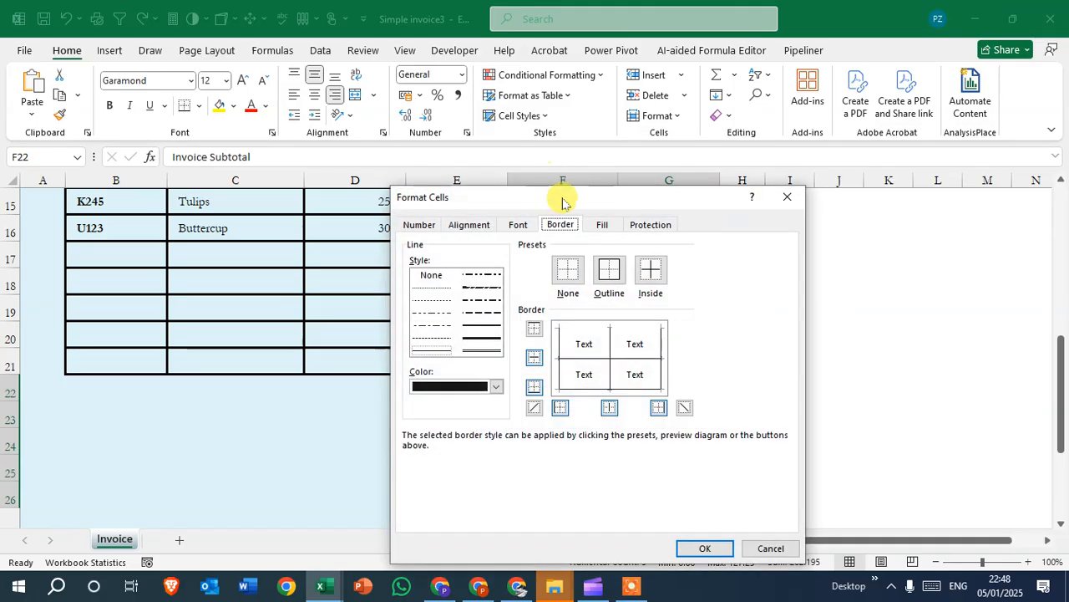
left_click(489, 340)
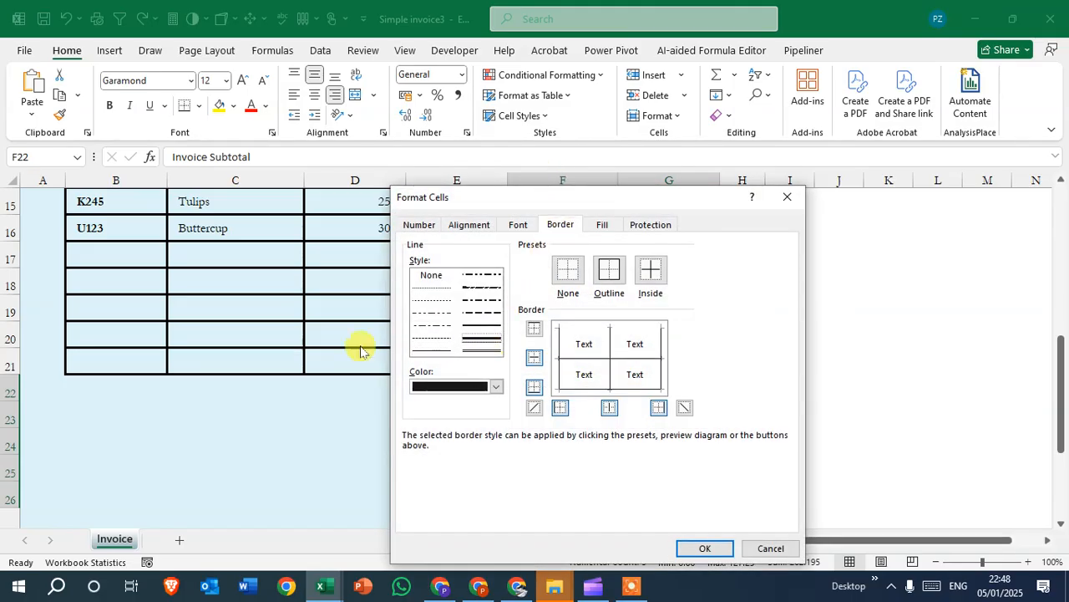
left_click(628, 291)
left_click(650, 269)
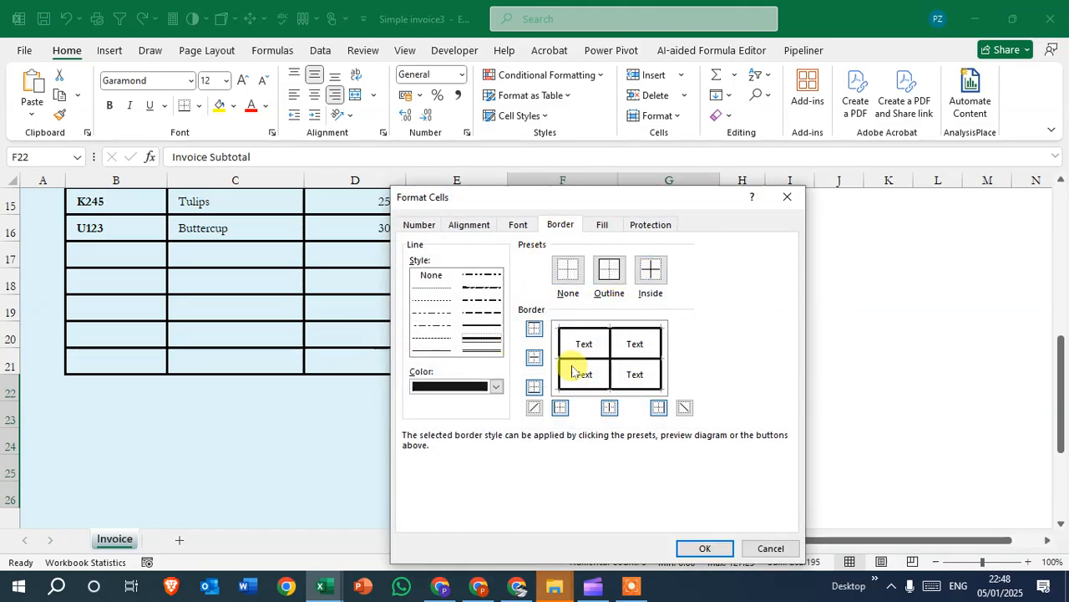
left_click(704, 550)
left_click(850, 439)
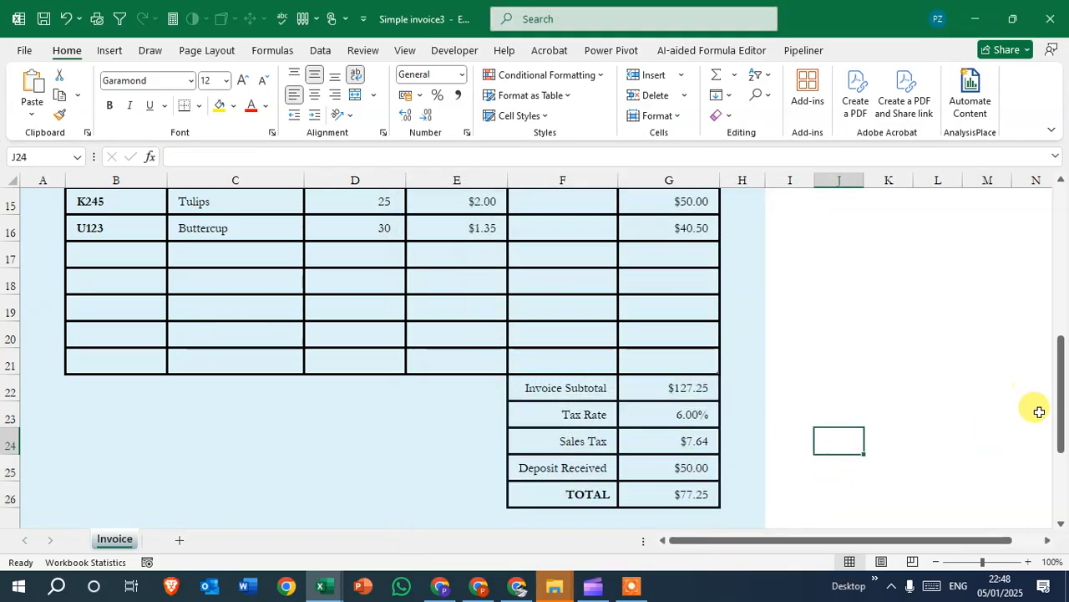
Step: Check the item table and totals borders in the print preview, then return to the sheet
mouse_move(1059, 401)
left_mouse_down()
mouse_move(1060, 210)
mouse_move(1065, 409)
mouse_move(1064, 335)
mouse_move(1066, 394)
left_mouse_up()
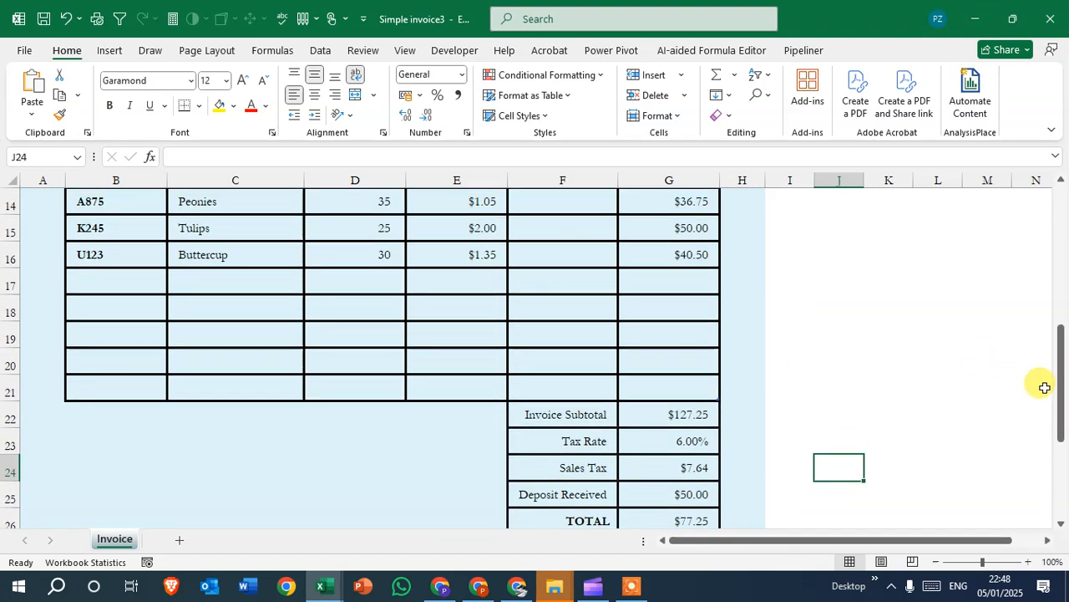
left_click_drag(1057, 370, 1065, 301)
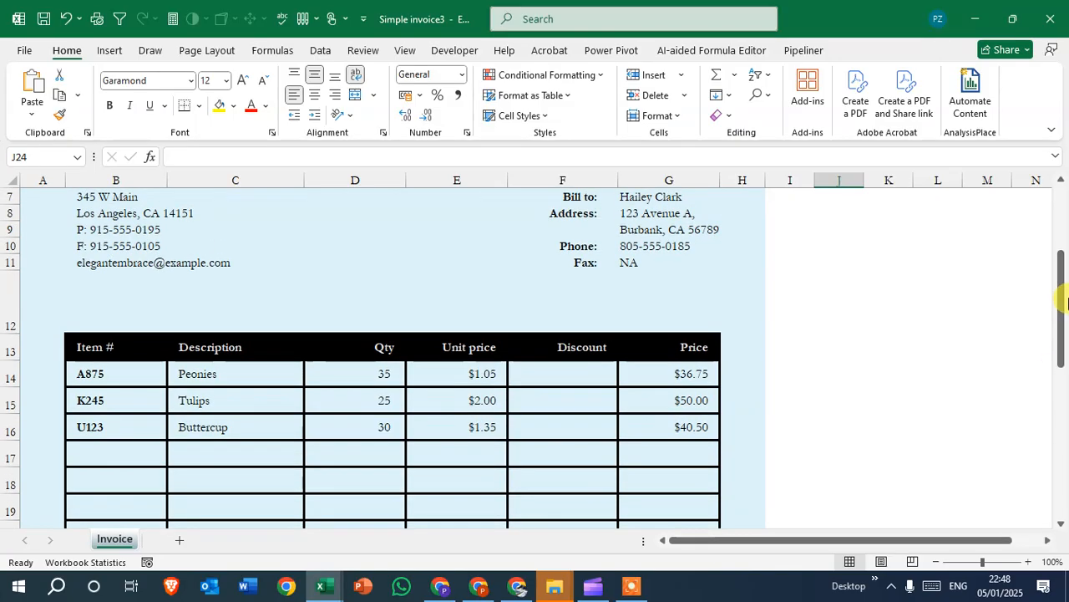
key("ctrl+p")
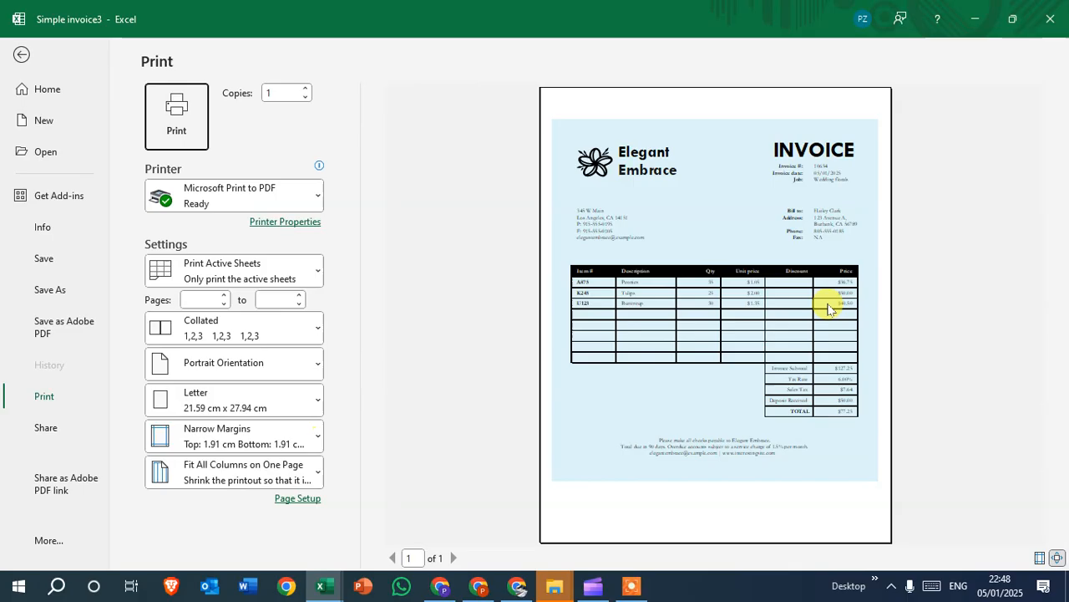
left_click(22, 55)
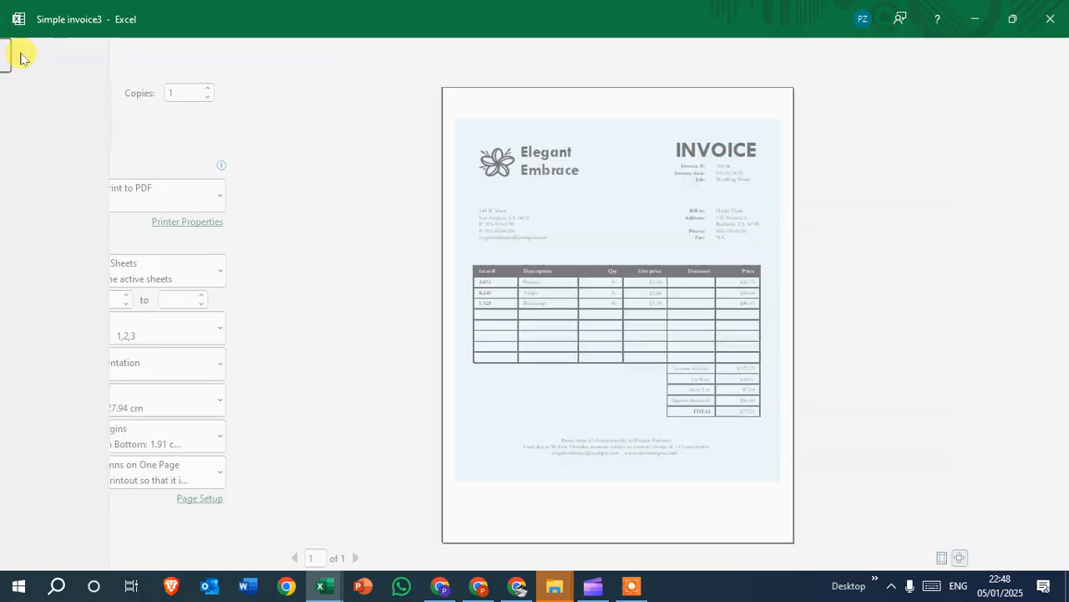
Step: Apply Thick Outside Borders around the whole invoice, A1:H31
left_click_drag(1059, 294, 1063, 157)
left_click_drag(1066, 229, 1058, 162)
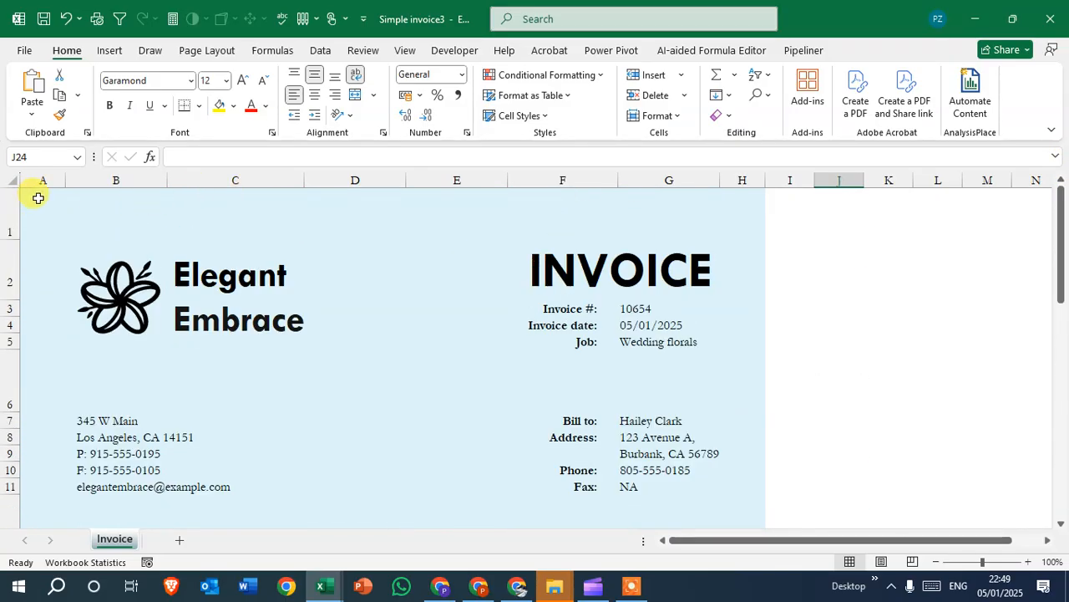
left_click_drag(34, 197, 736, 461)
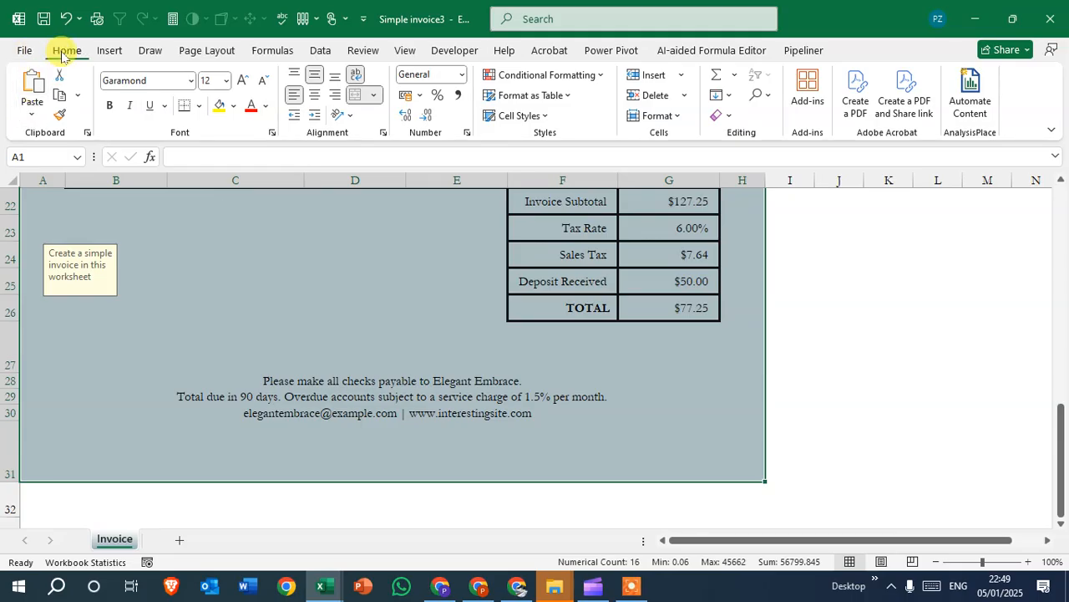
left_click(200, 105)
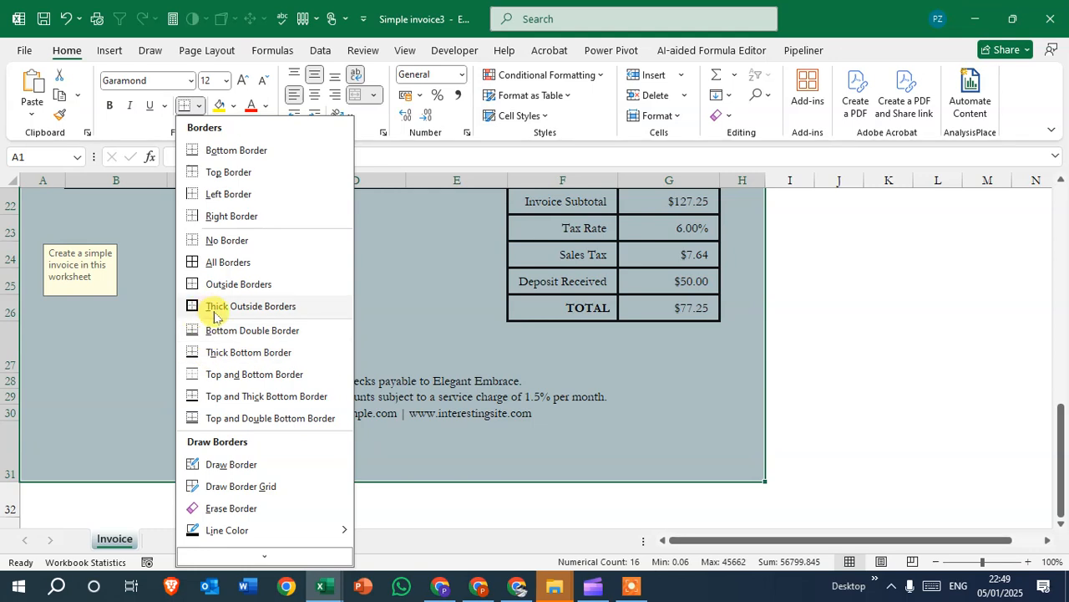
left_click(279, 308)
scroll(871, 329, "up", 7)
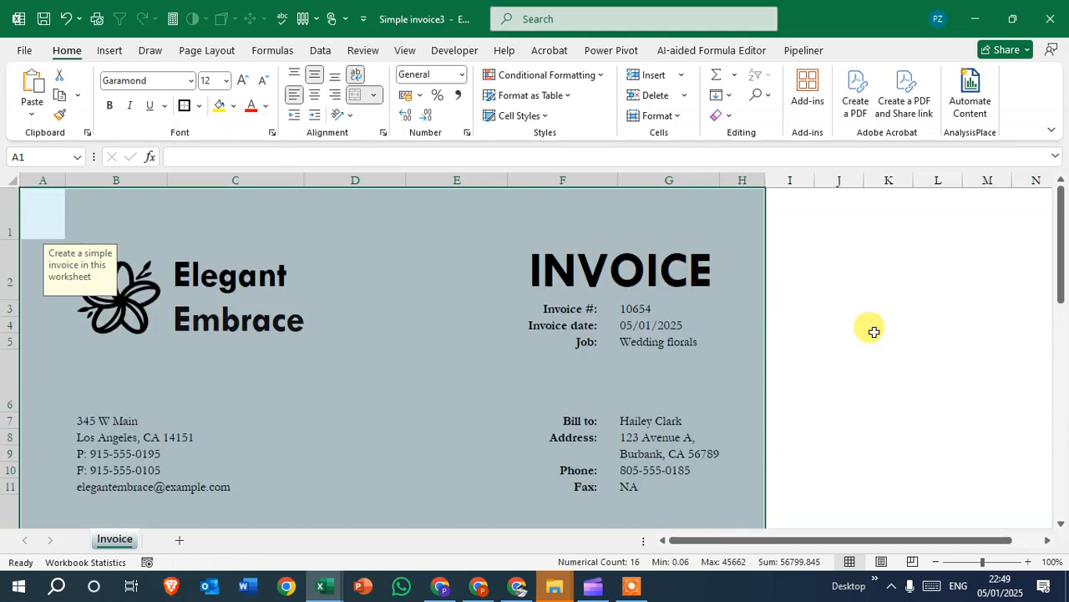
left_click(828, 308)
left_click(422, 272)
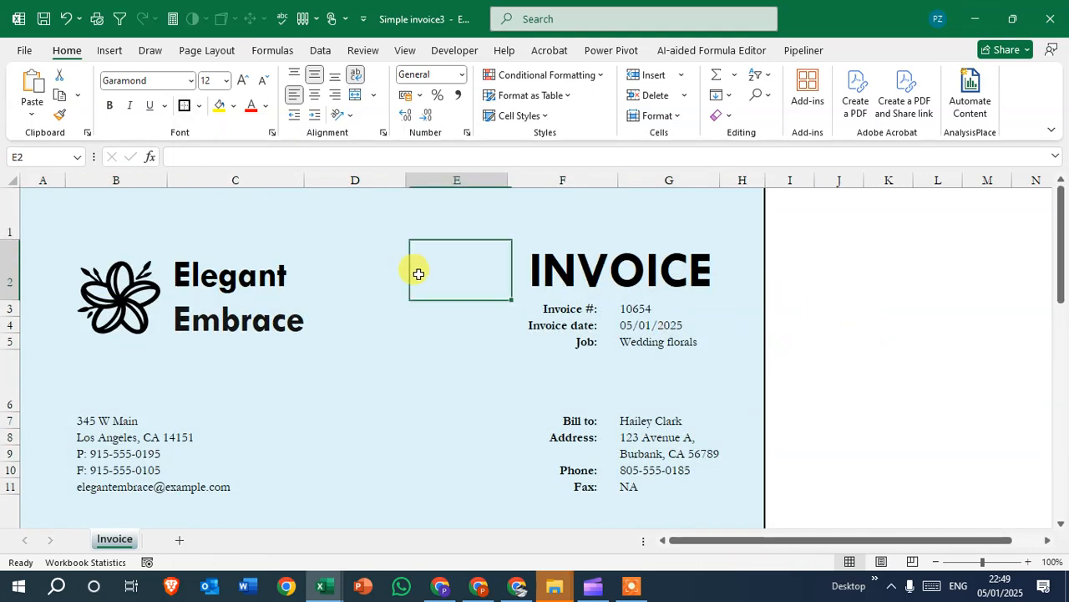
Step: Check the invoice's outer border in the print preview and review the bordered invoice in the sheet
key("ctrl+p")
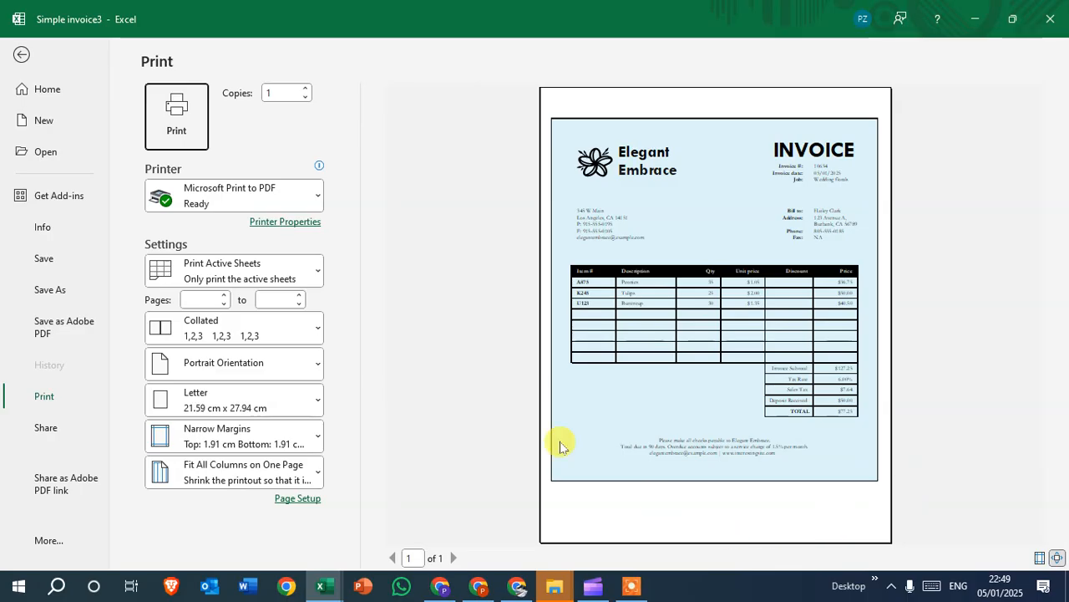
left_click(23, 56)
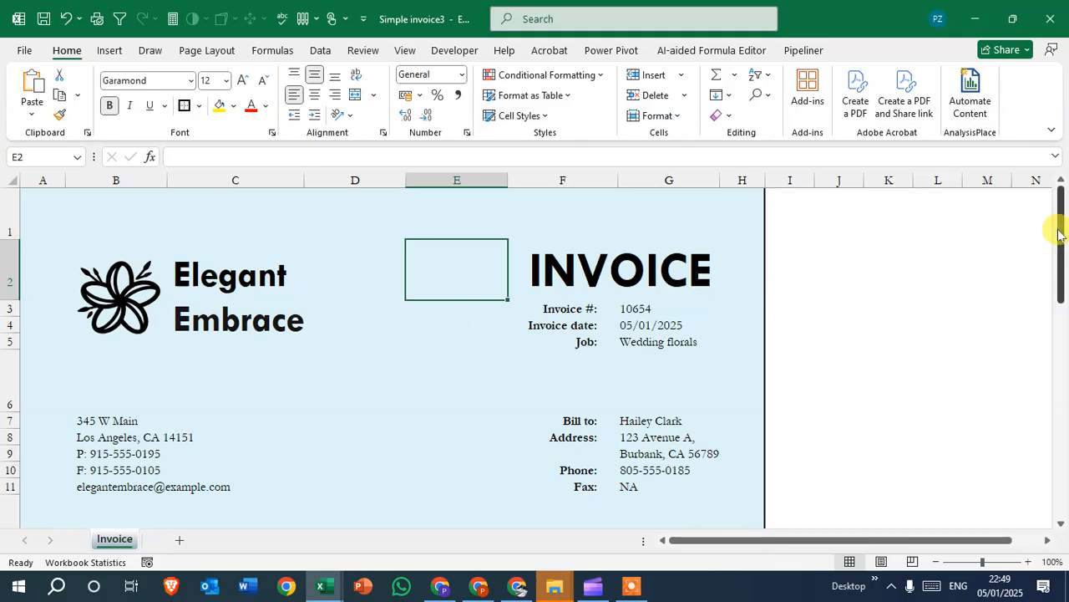
left_click_drag(1061, 229, 1052, 326)
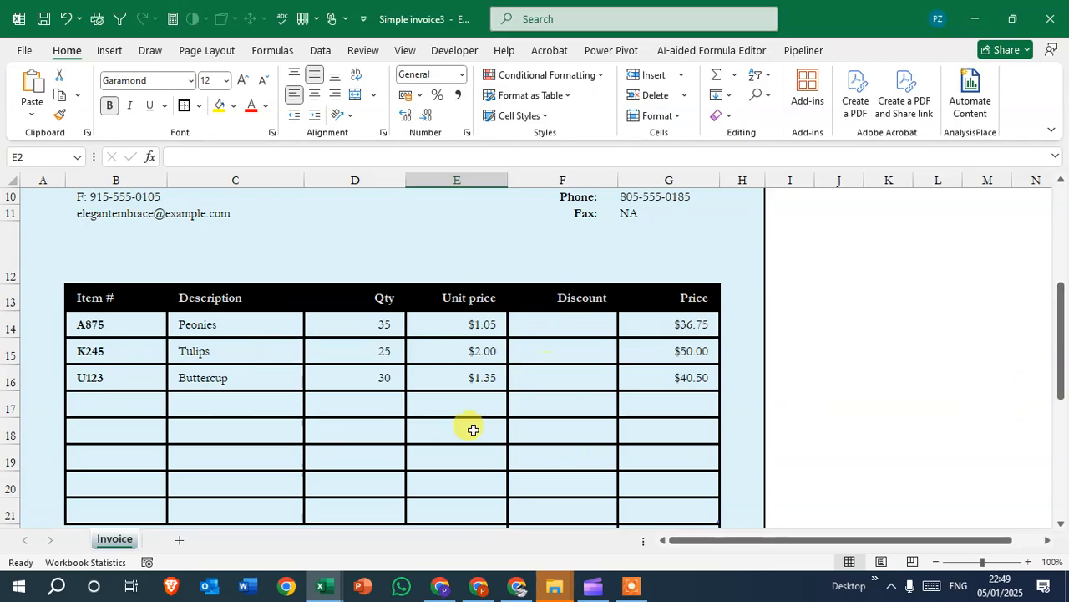
left_click_drag(1063, 338, 1062, 187)
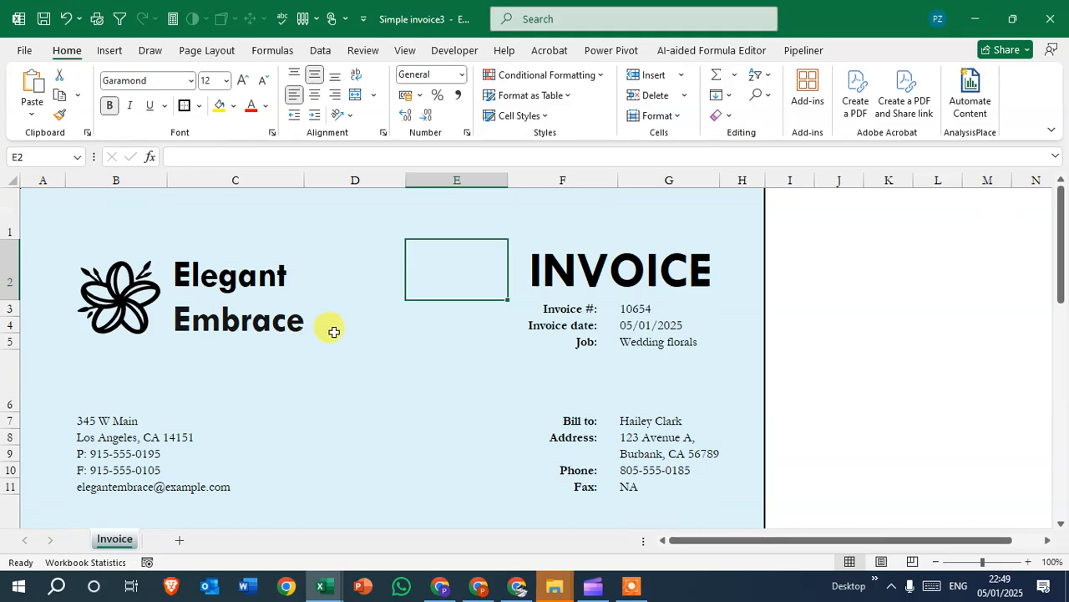